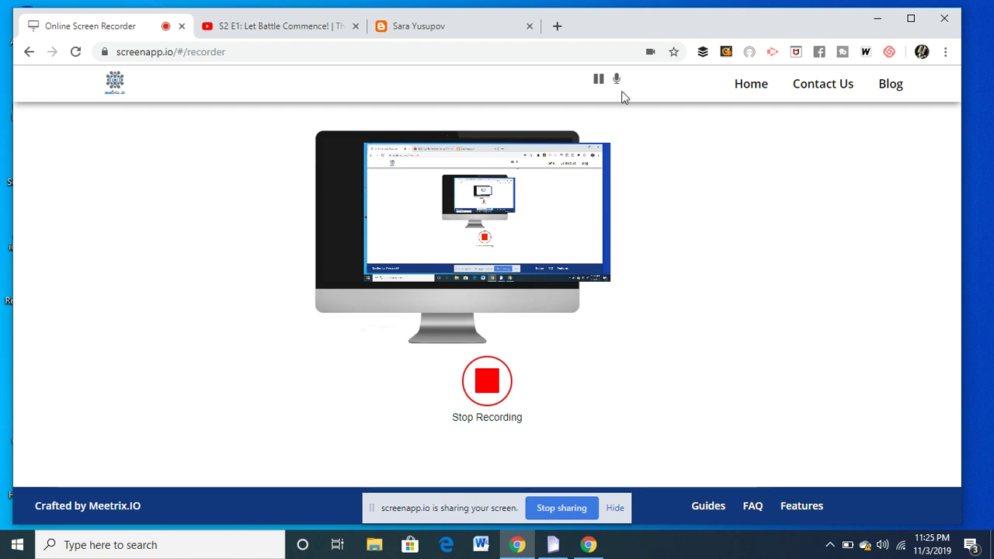
Minimize Chrome so the Simple Sales Copy window shows on the desktop.
{"action": "left_click", "coordinate": [878, 19]}
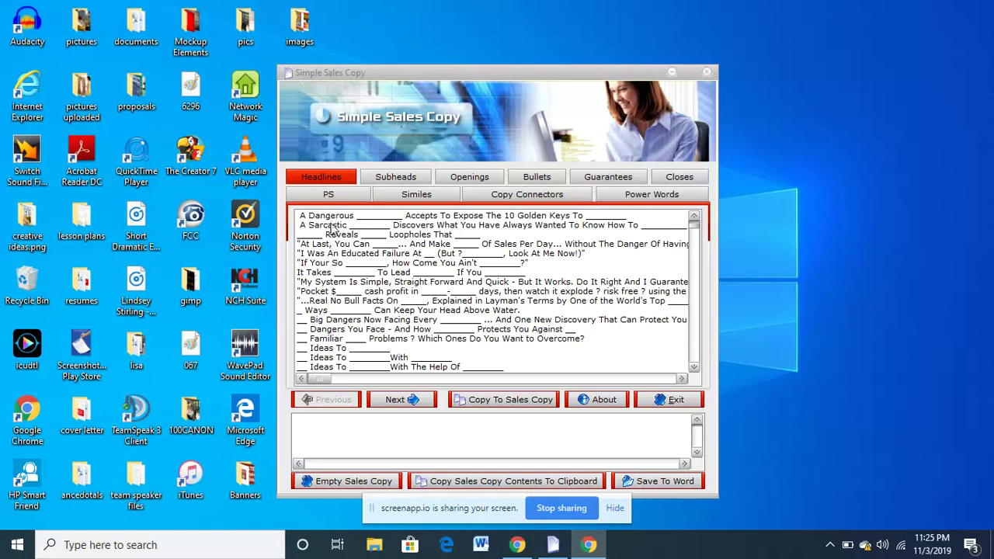
Select the 'At Last, You Can… And Make…' headline template and scroll to read it in full.
{"action": "left_click", "coordinate": [335, 257]}
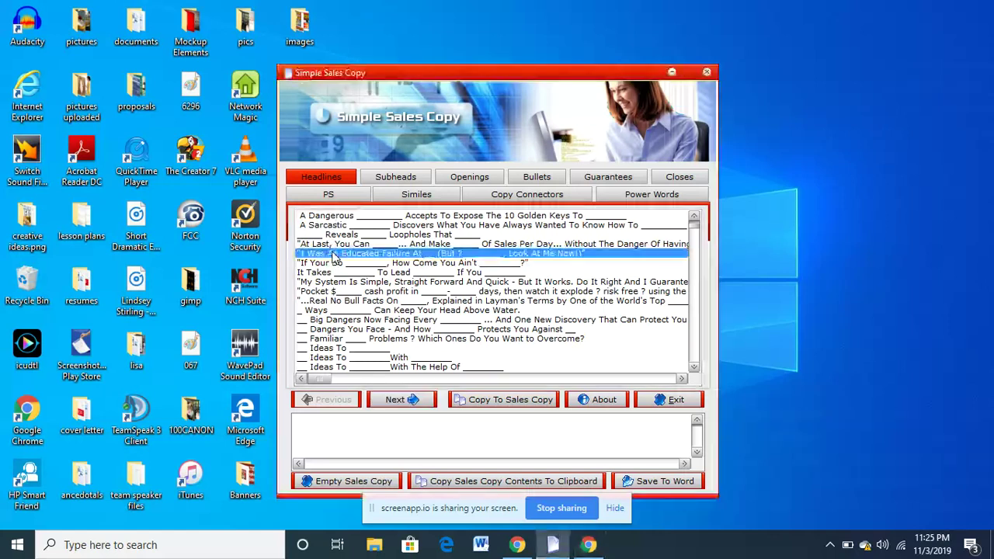
{"action": "left_click", "coordinate": [335, 245]}
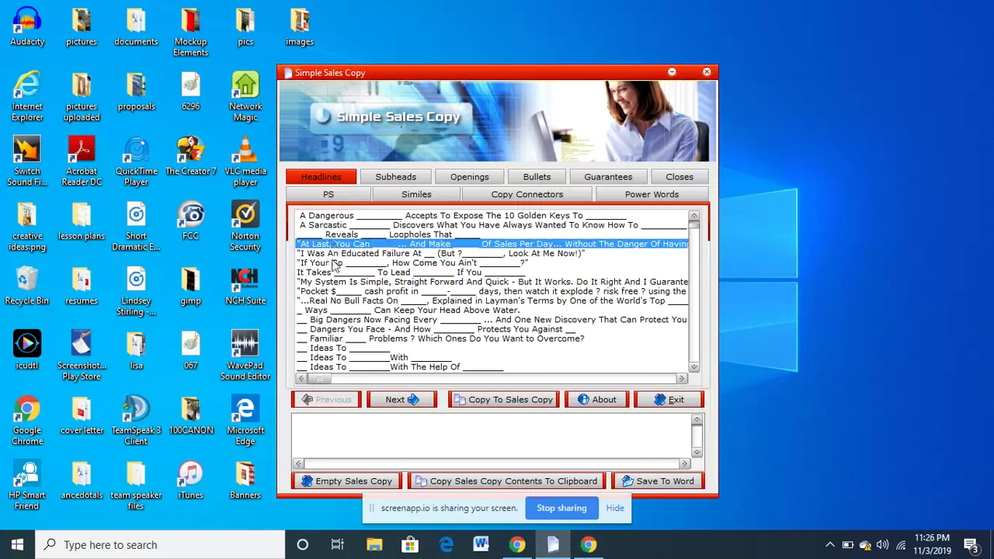
{"action": "left_click_drag", "start_coordinate": [319, 382], "coordinate": [335, 384]}
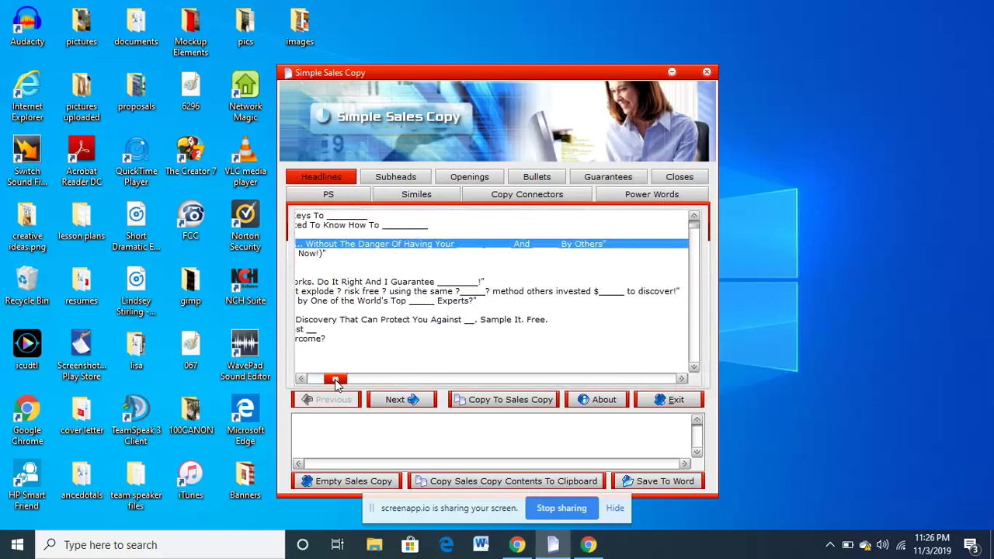
{"action": "left_click_drag", "start_coordinate": [336, 382], "coordinate": [307, 383]}
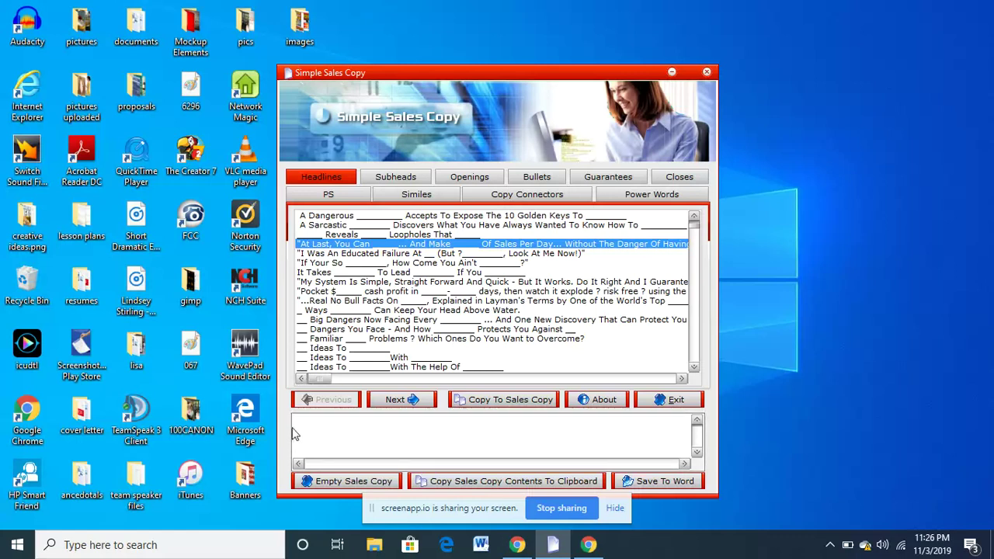
{"action": "left_click_drag", "start_coordinate": [310, 380], "coordinate": [323, 380]}
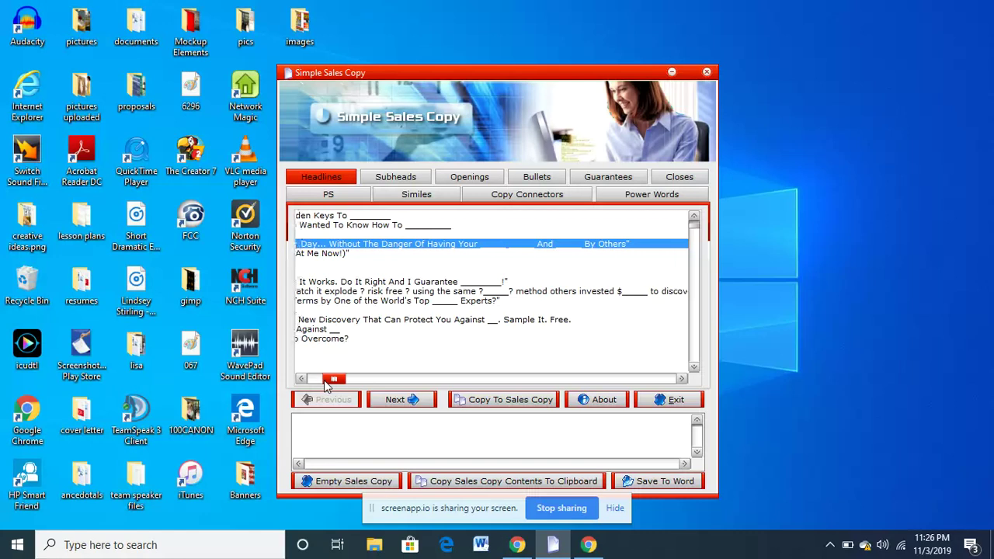
{"action": "left_click_drag", "start_coordinate": [323, 380], "coordinate": [308, 380]}
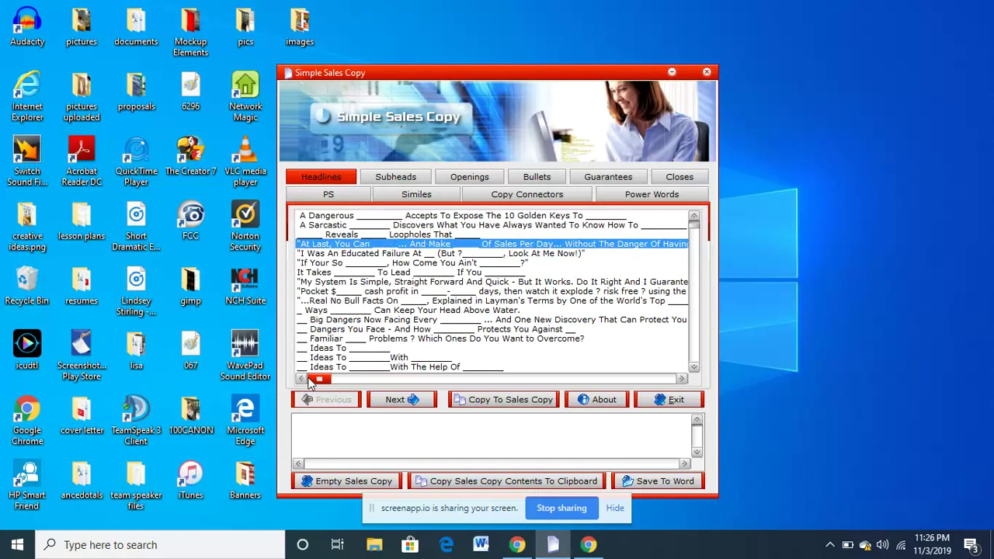
{"action": "left_click", "coordinate": [394, 399]}
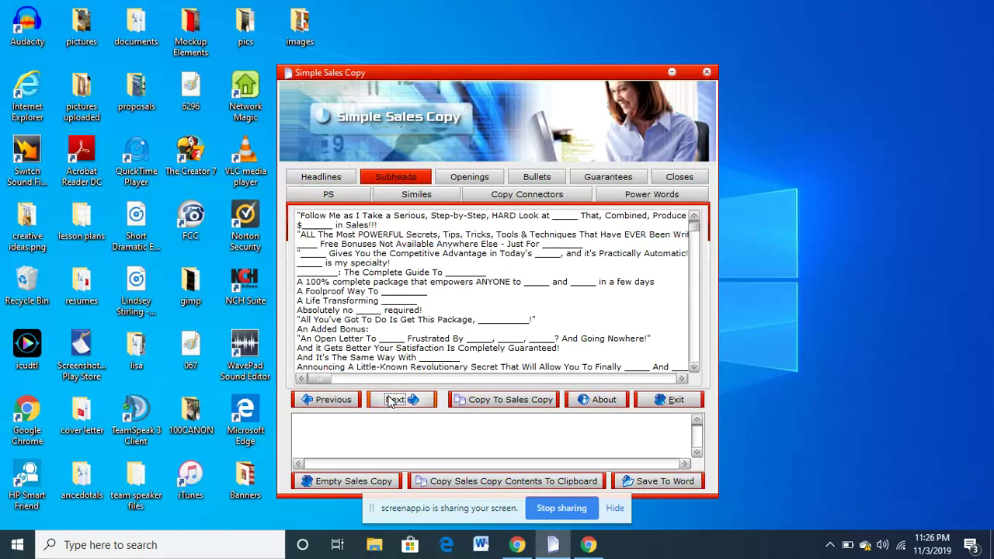
{"action": "left_click", "coordinate": [328, 399]}
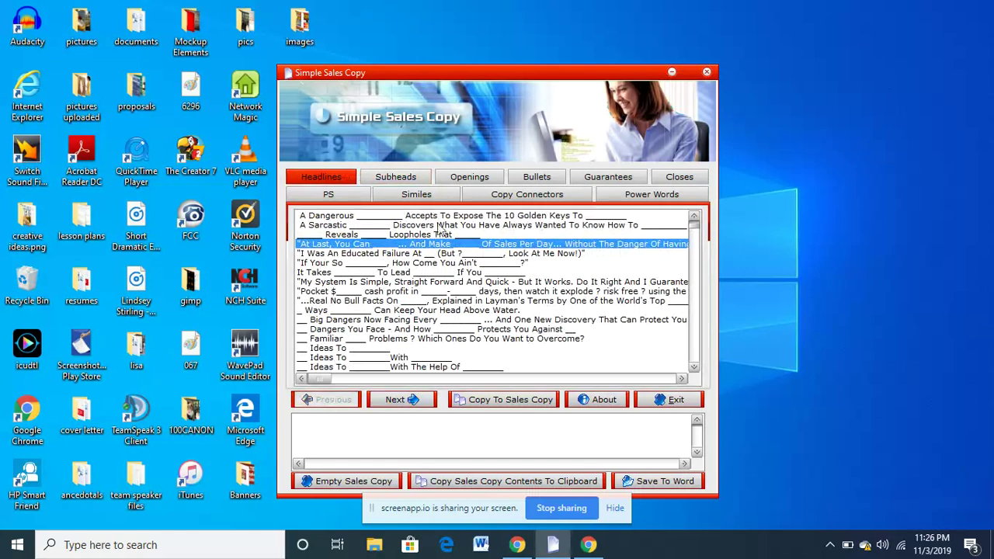
Copy the 'At Last, You Can' headline into the sales copy with blanks unfilled, then select 'I Was An Educated Failure'.
{"action": "left_click", "coordinate": [525, 400]}
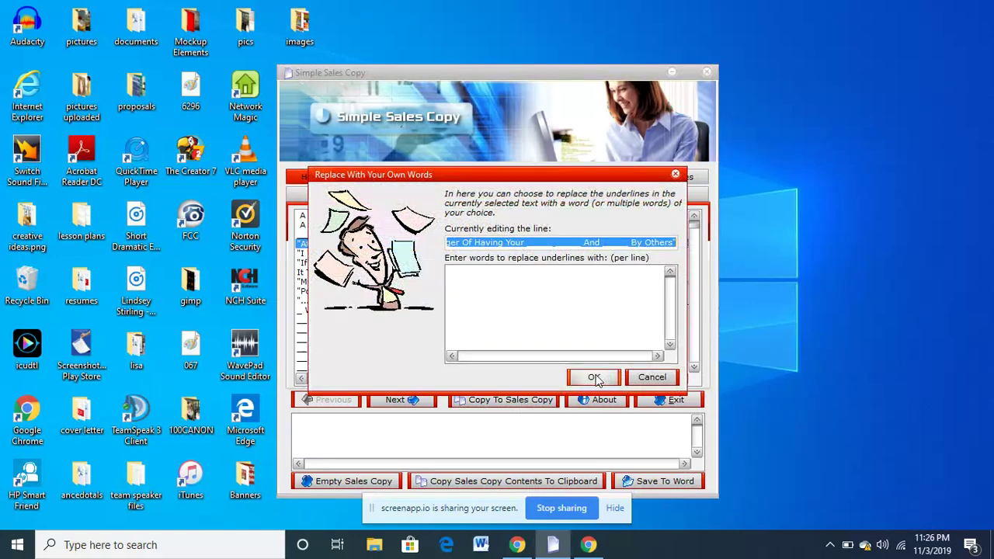
{"action": "left_click", "coordinate": [518, 293]}
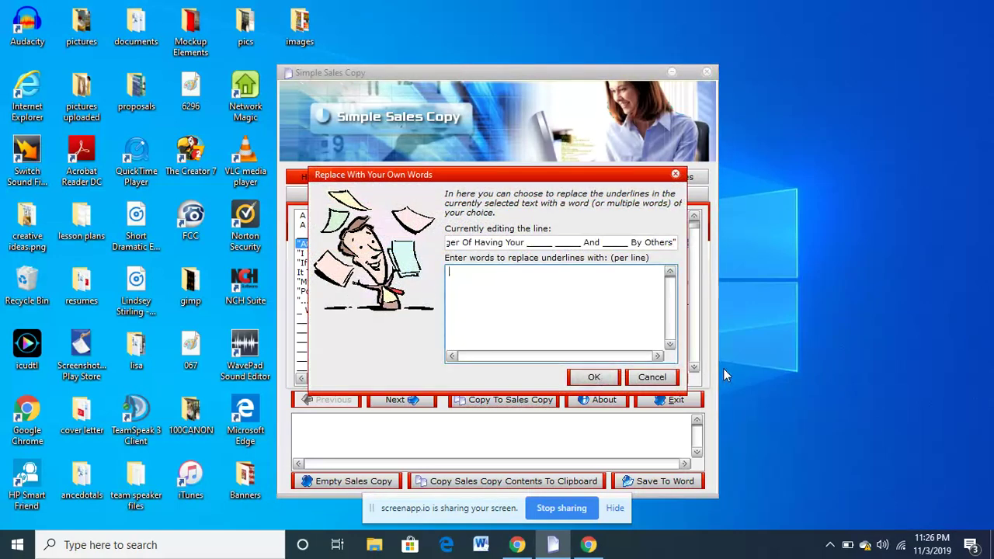
{"action": "left_click", "coordinate": [651, 377]}
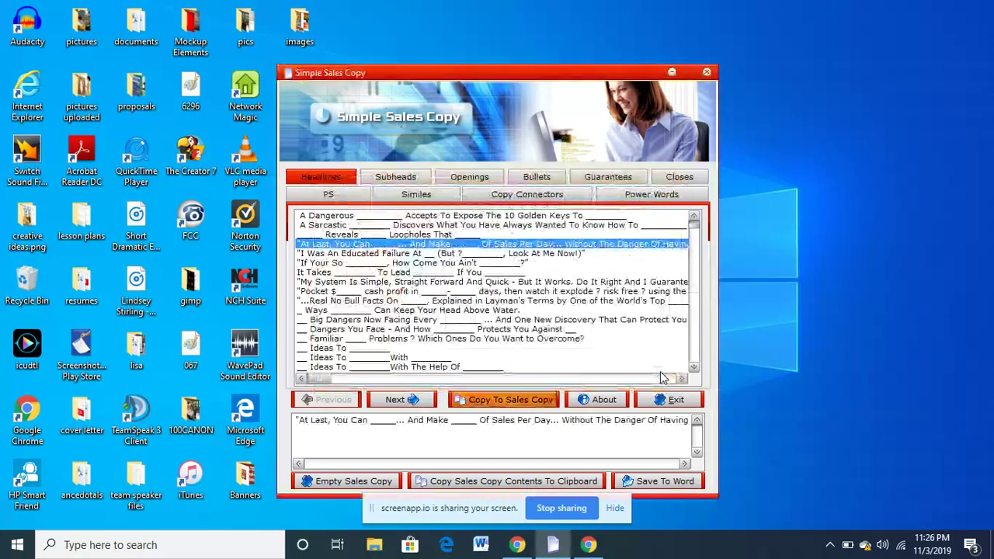
{"action": "left_click", "coordinate": [374, 254]}
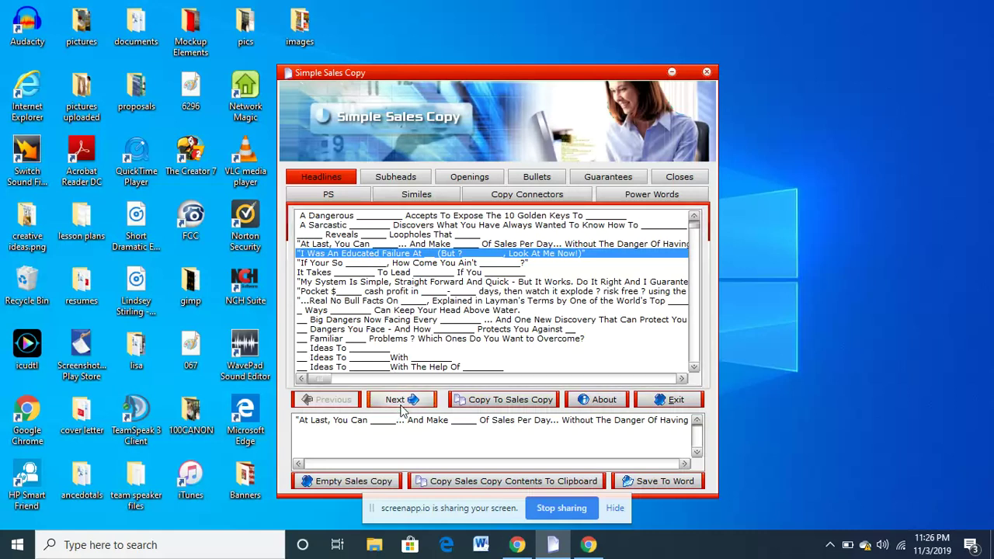
Add the 'I Was An Educated Failure' headline with its blanks filled as 'school in 2019'.
{"action": "left_click", "coordinate": [478, 402]}
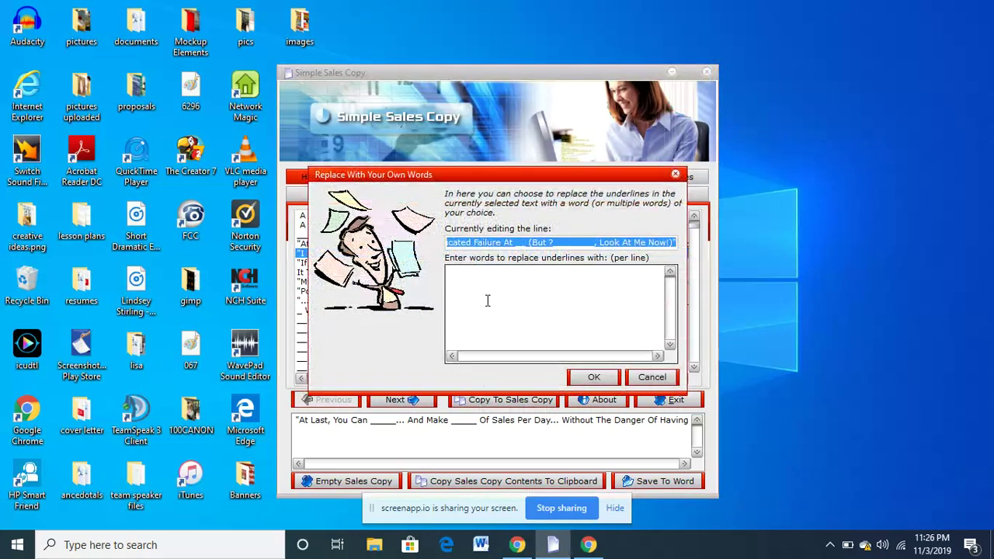
{"action": "left_click", "coordinate": [472, 288]}
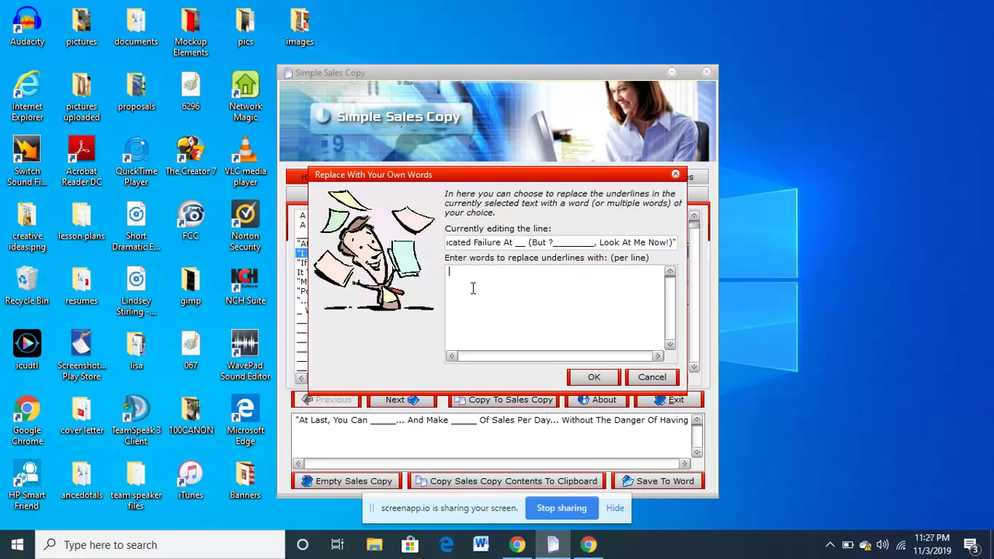
{"action": "type", "text": "s"}
{"action": "type", "text": " in 2019"}
{"action": "left_click", "coordinate": [589, 378]}
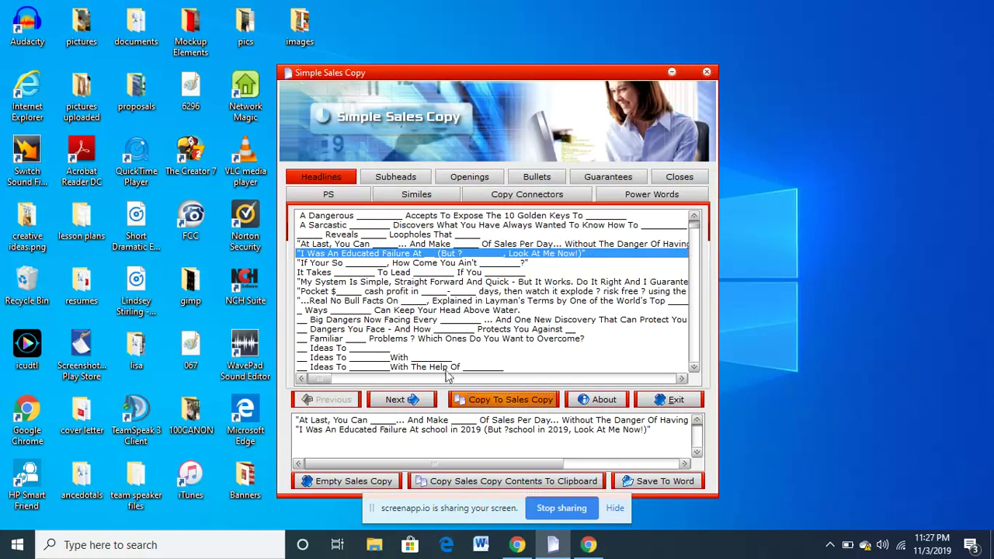
{"action": "left_click", "coordinate": [396, 399]}
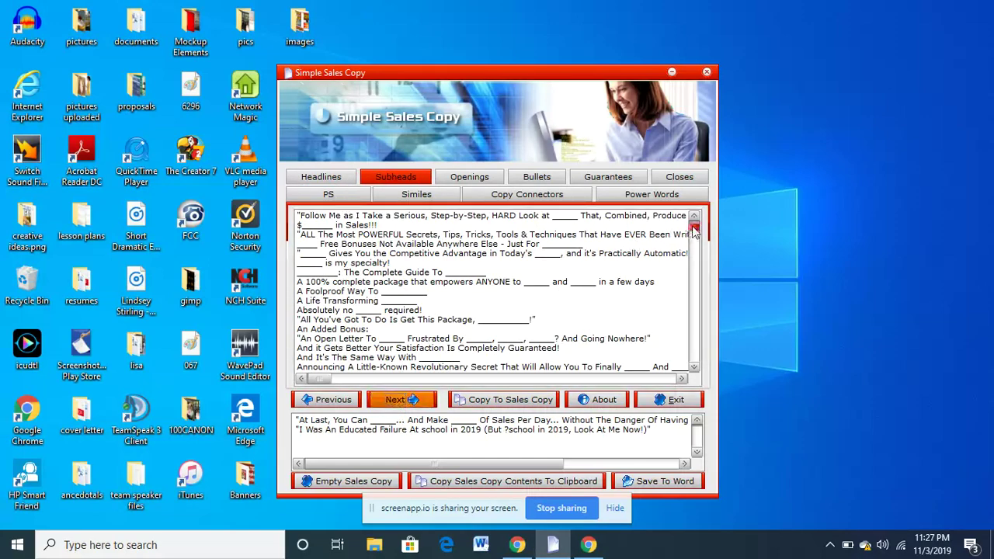
{"action": "mouse_move", "coordinate": [693, 225]}
{"action": "left_mouse_down"}
{"action": "mouse_move", "coordinate": [694, 329]}
{"action": "mouse_move", "coordinate": [693, 226]}
{"action": "left_mouse_up"}
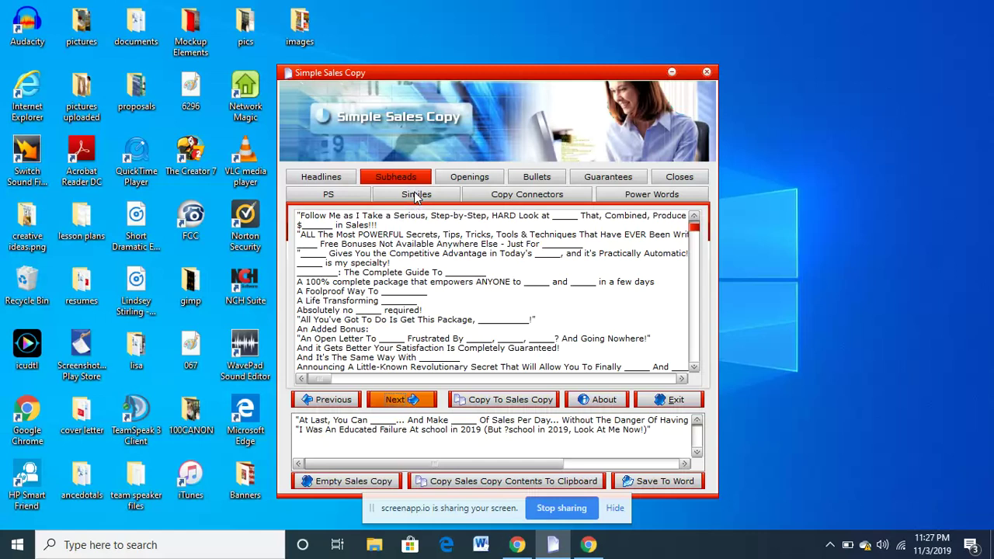
Browse the copy connector, power word, simile and PS template lists.
{"action": "left_click", "coordinate": [516, 195]}
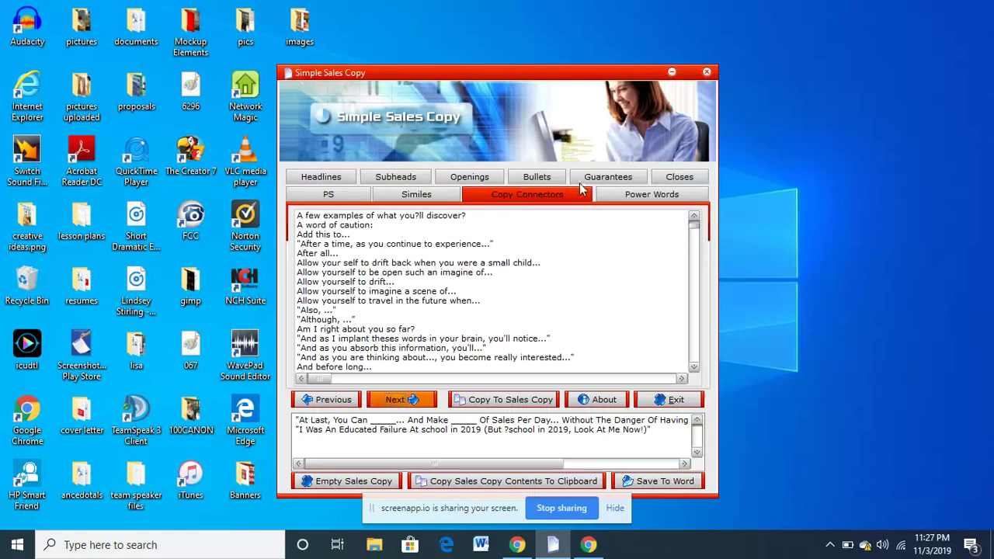
{"action": "left_click", "coordinate": [631, 198]}
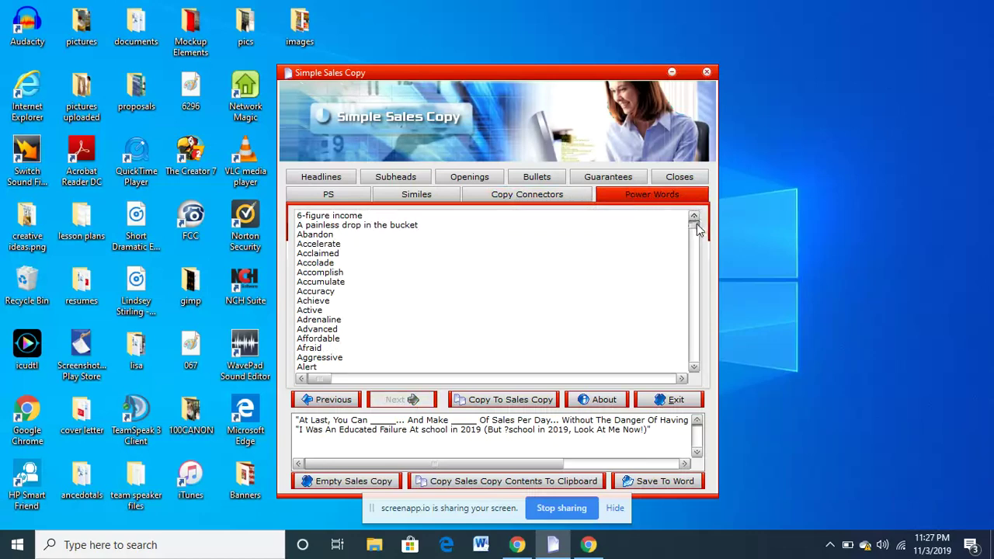
{"action": "left_click_drag", "start_coordinate": [694, 227], "coordinate": [692, 363]}
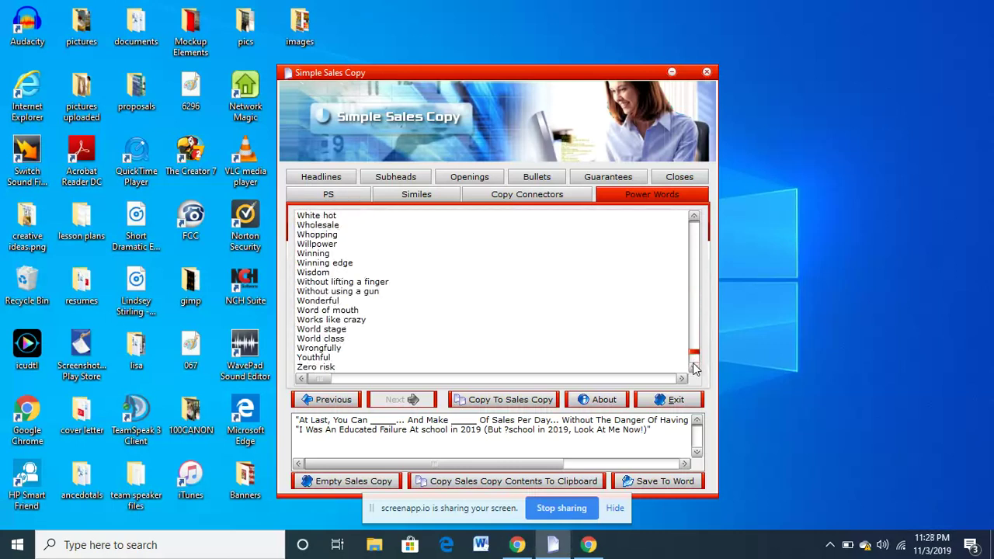
{"action": "left_click", "coordinate": [497, 197]}
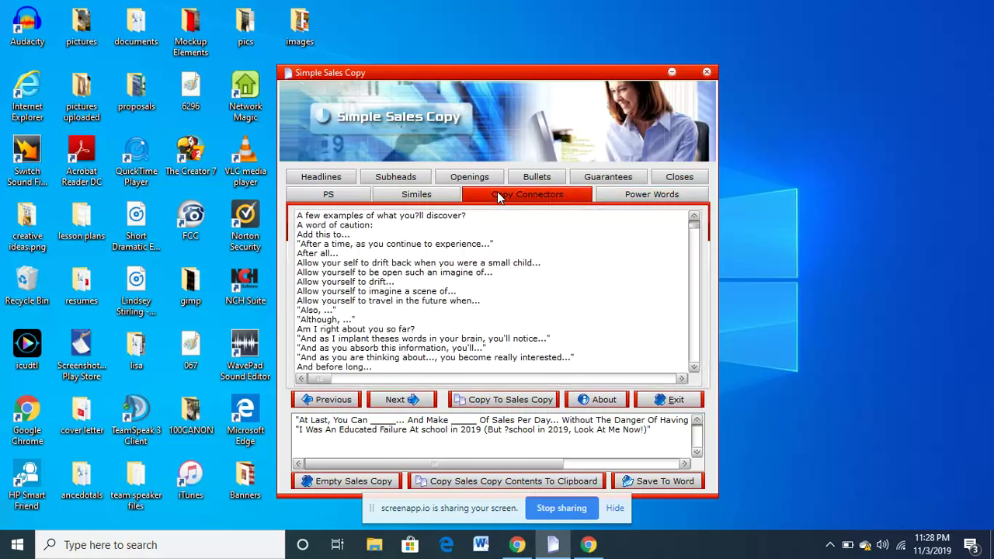
{"action": "left_click", "coordinate": [417, 196]}
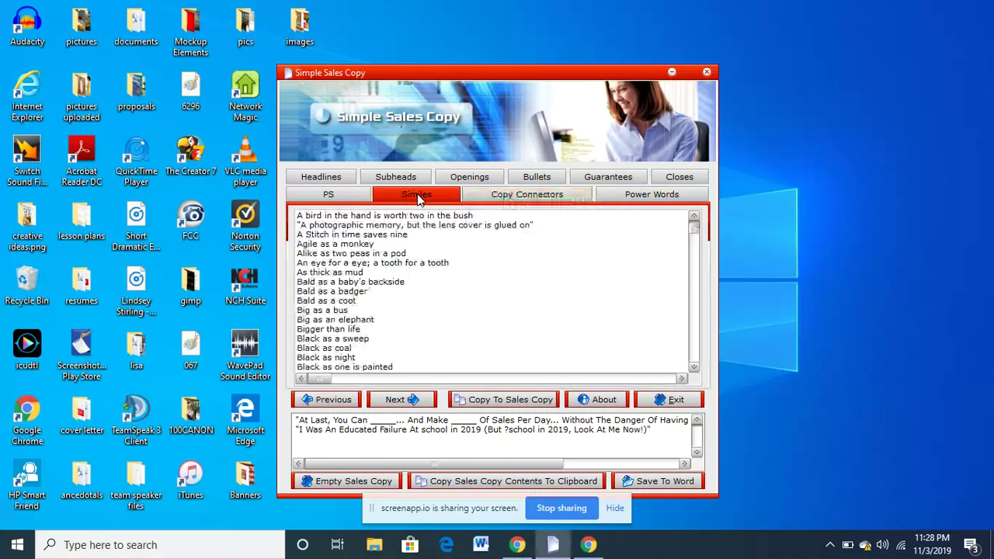
{"action": "left_click", "coordinate": [342, 197]}
Flip through the headline, subhead, opening, bullet, guarantee and closing templates, scrolling the closes.
{"action": "left_click", "coordinate": [329, 180]}
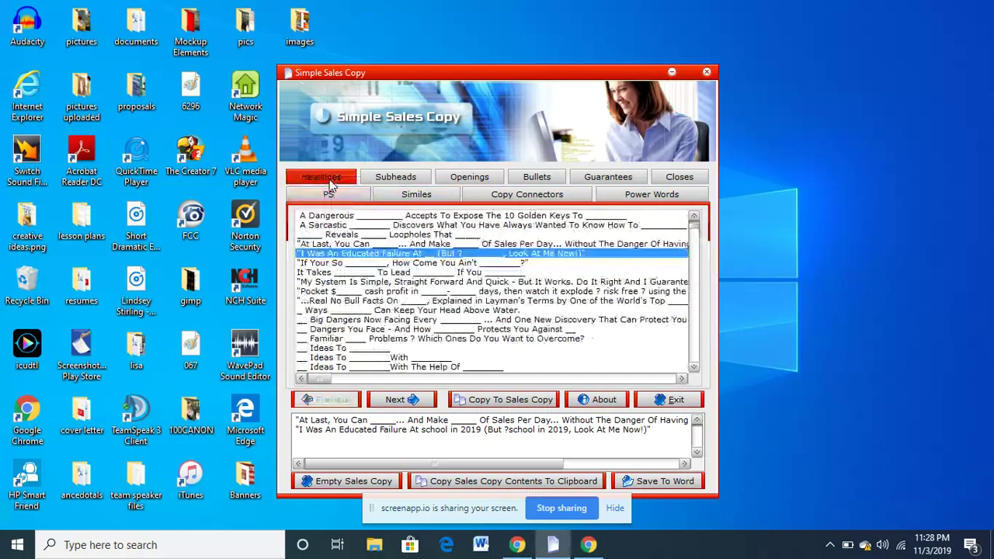
{"action": "left_click", "coordinate": [394, 179]}
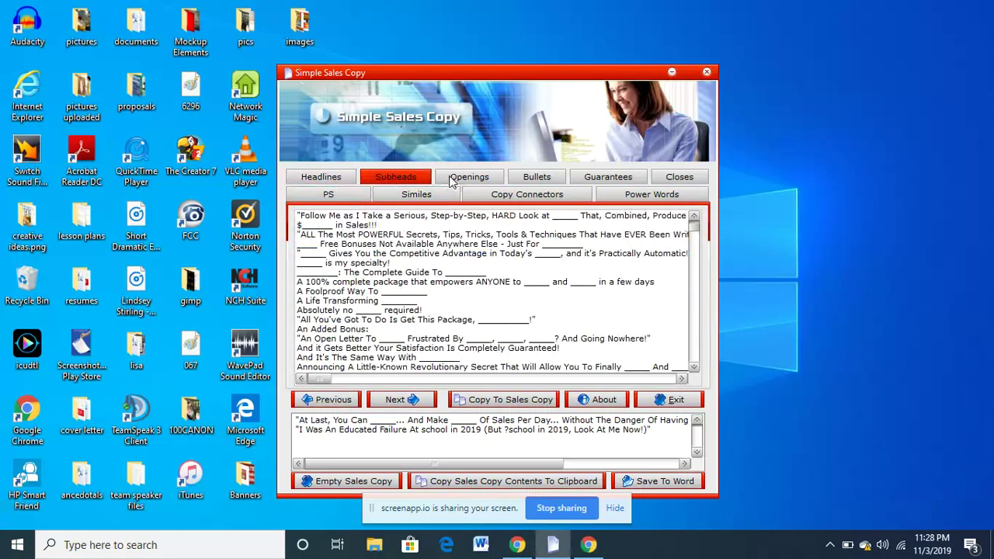
{"action": "left_click", "coordinate": [458, 181]}
{"action": "left_click", "coordinate": [536, 178]}
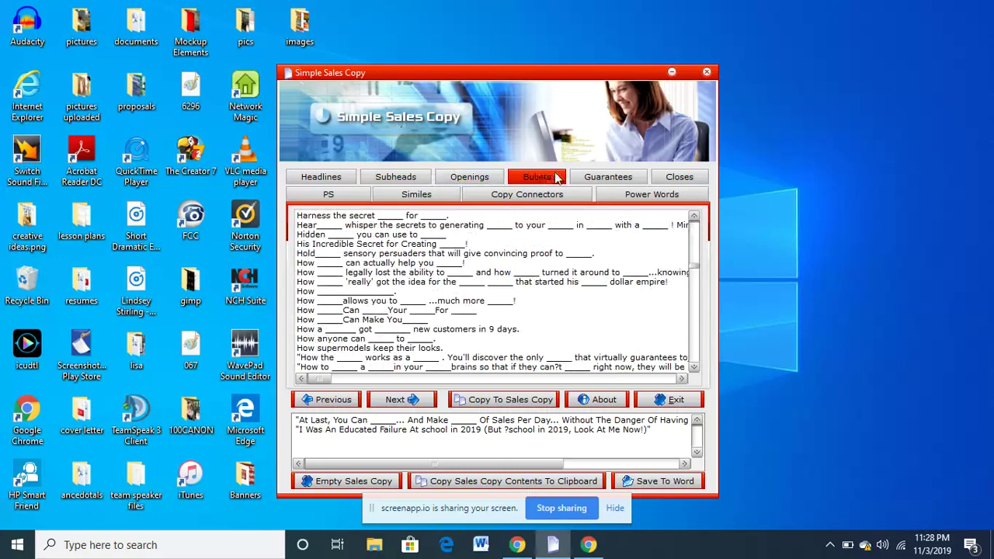
{"action": "left_click", "coordinate": [595, 180]}
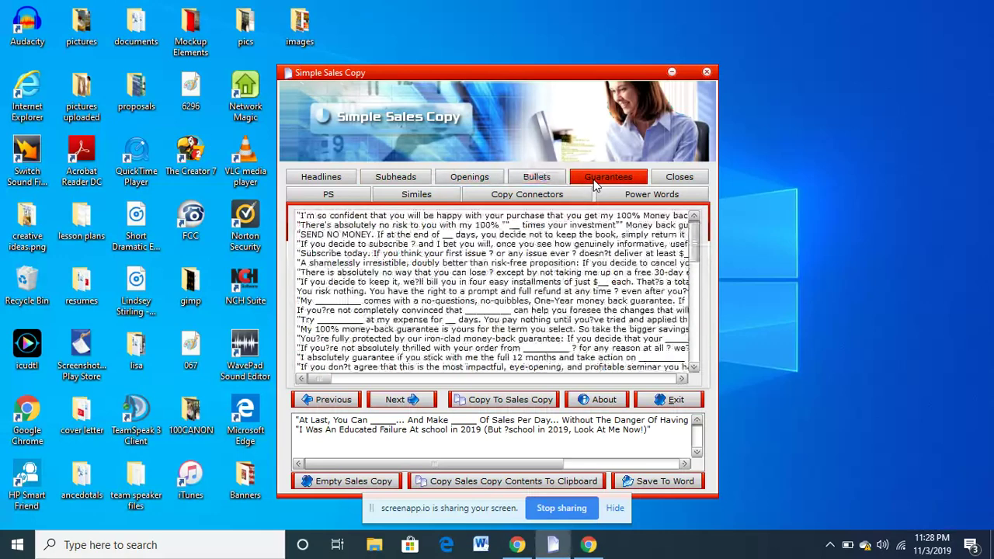
{"action": "left_click", "coordinate": [669, 178]}
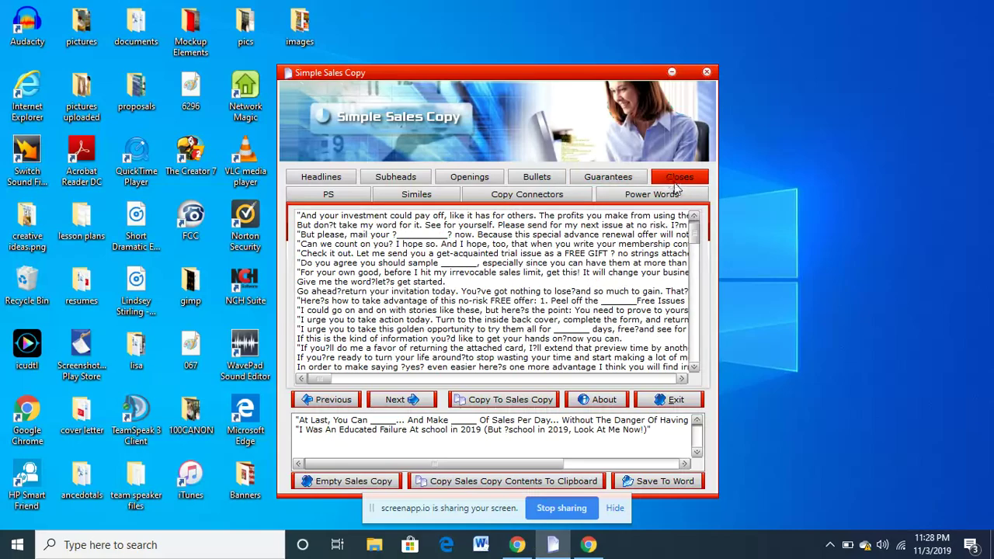
{"action": "left_click_drag", "start_coordinate": [695, 225], "coordinate": [701, 369]}
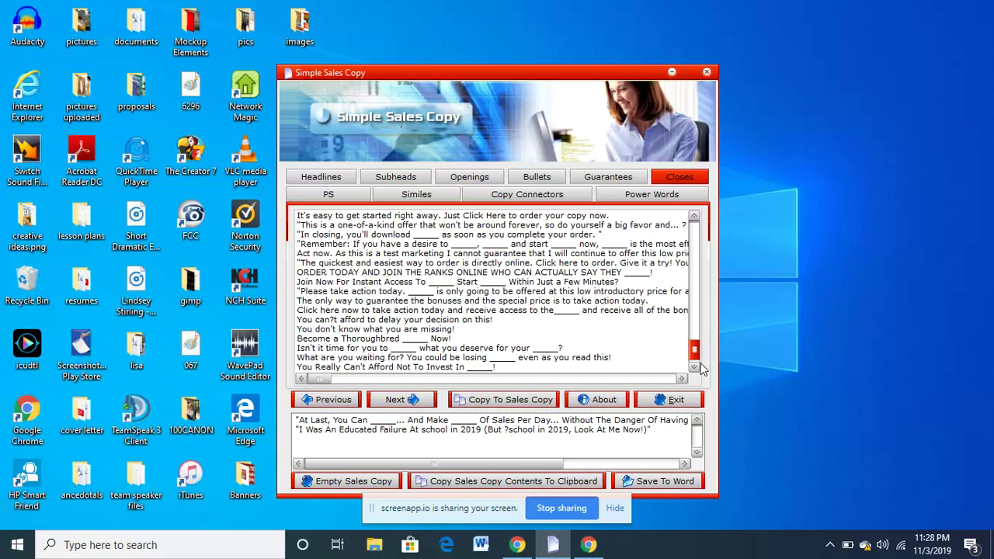
{"action": "left_click_drag", "start_coordinate": [701, 369], "coordinate": [695, 230]}
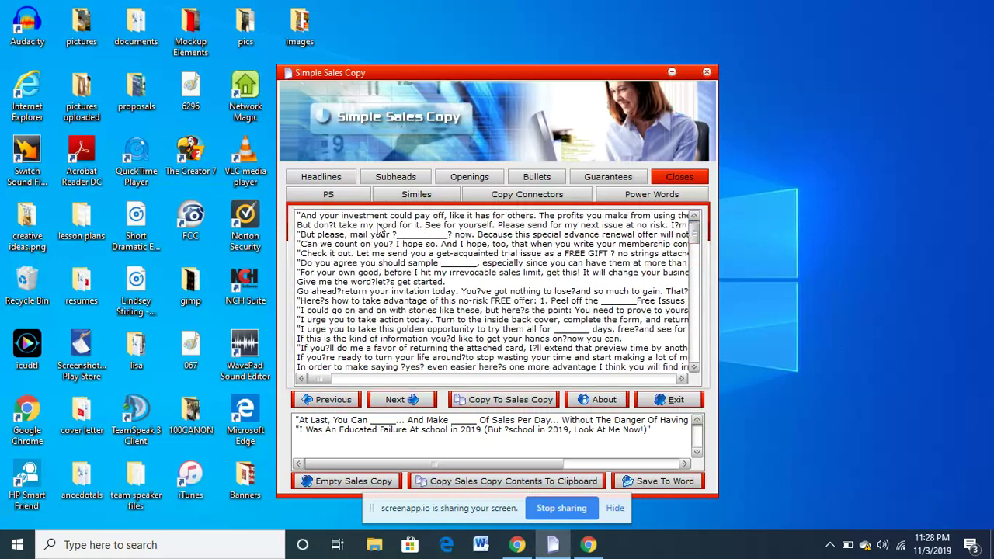
Review the headlines, subheads, openings and bullets again, ending on the guarantee phrases.
{"action": "left_click", "coordinate": [319, 177]}
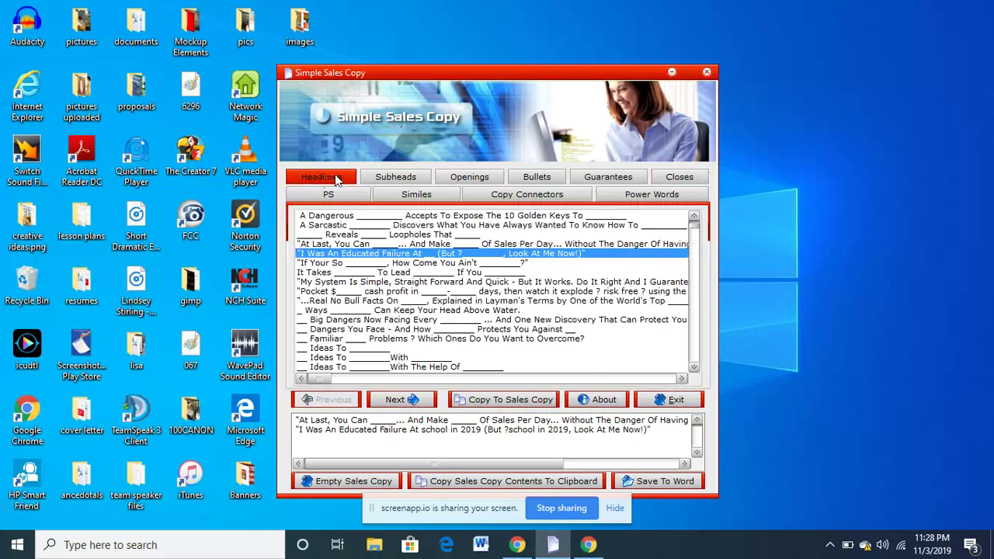
{"action": "left_click", "coordinate": [385, 179]}
{"action": "left_click", "coordinate": [321, 179]}
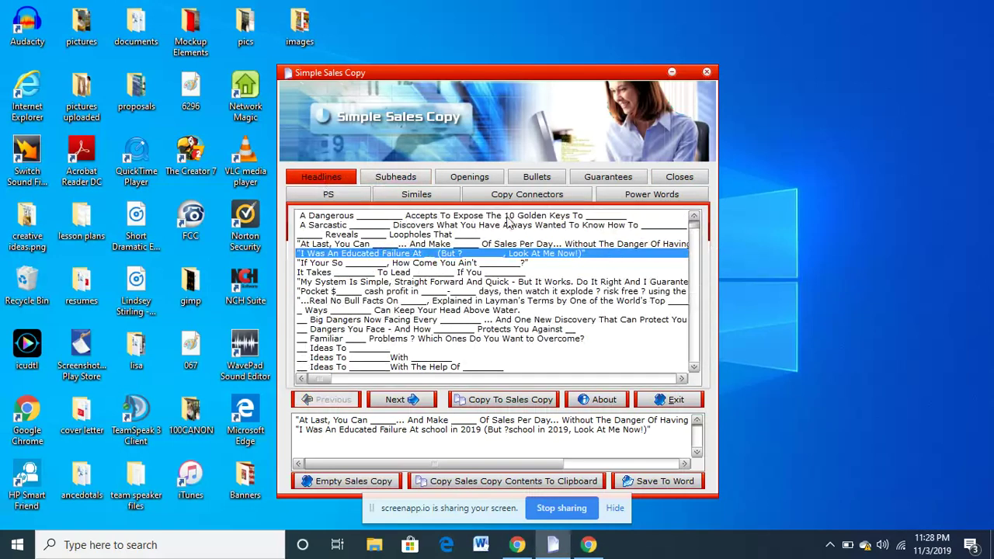
{"action": "left_click", "coordinate": [402, 178]}
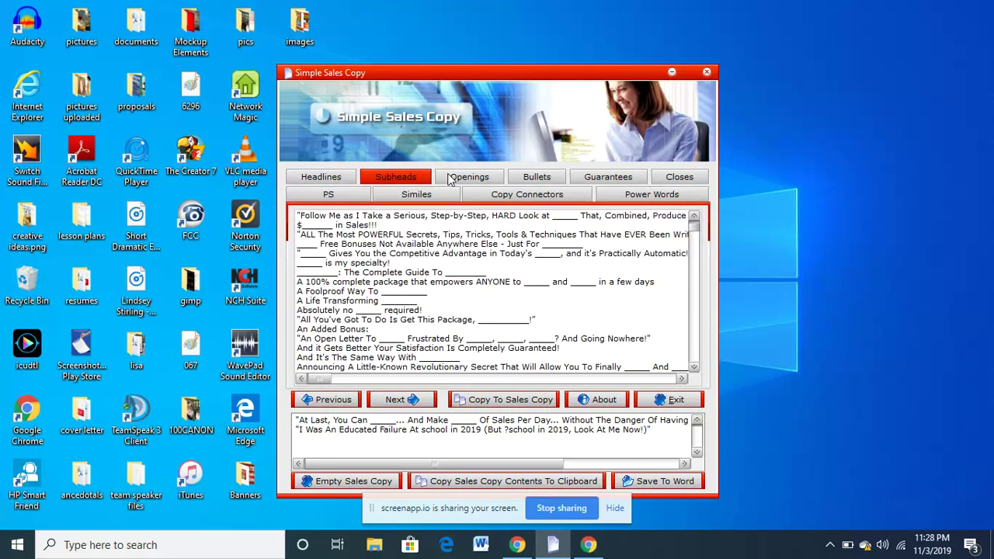
{"action": "left_click", "coordinate": [450, 179]}
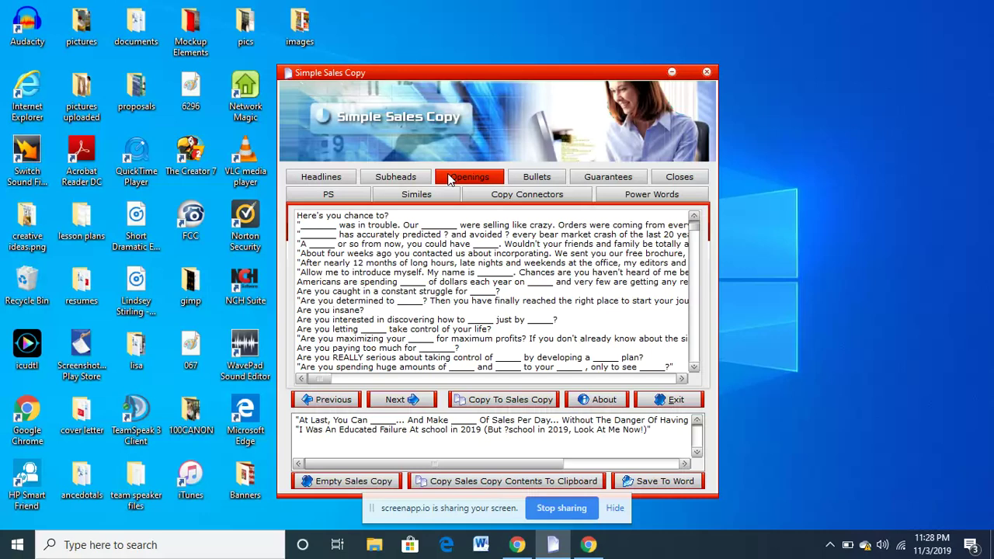
{"action": "left_click", "coordinate": [537, 180]}
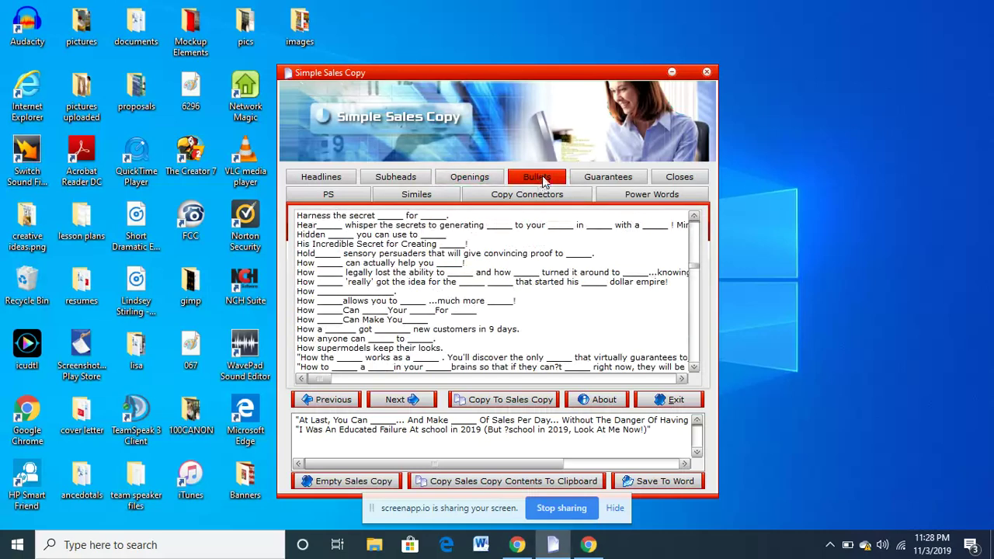
{"action": "left_click", "coordinate": [582, 178]}
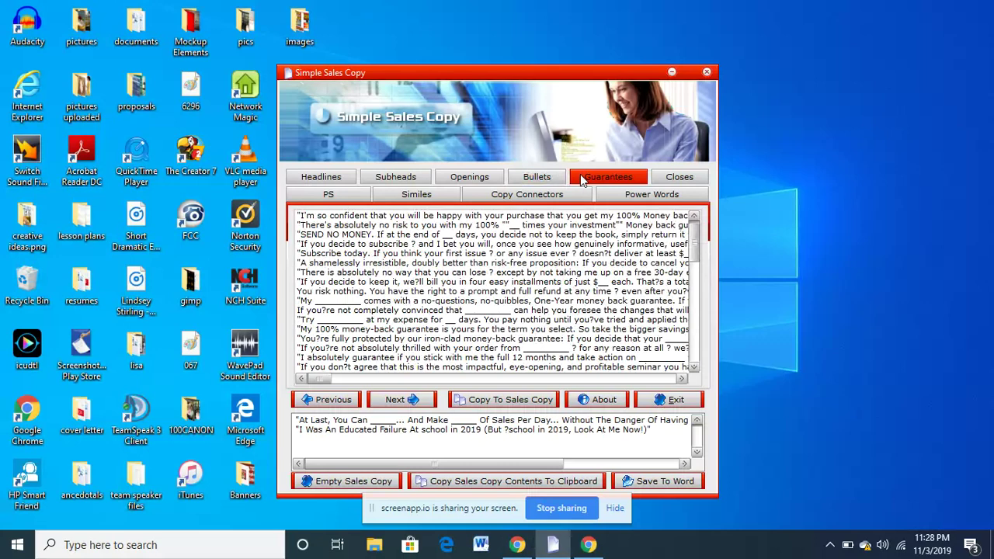
{"action": "left_click", "coordinate": [353, 330]}
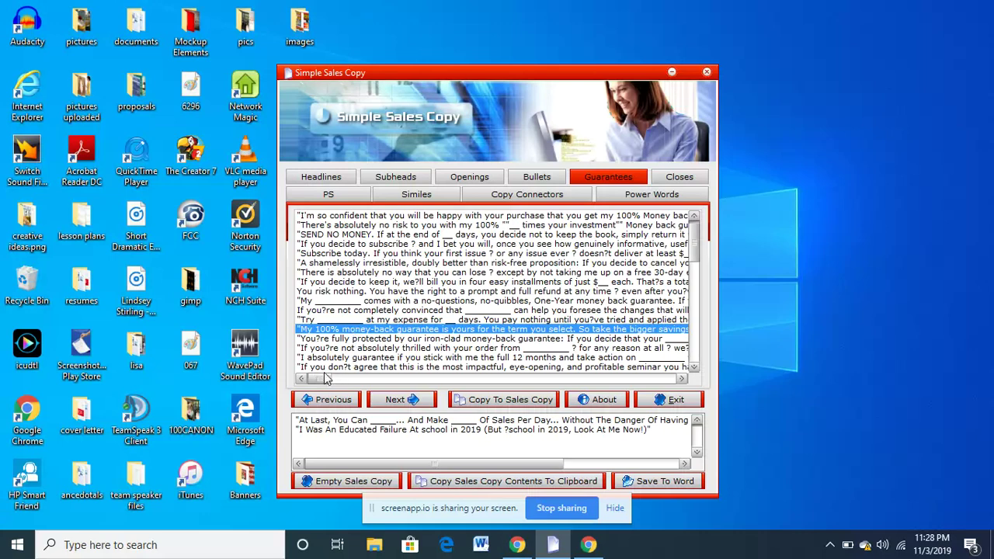
{"action": "mouse_move", "coordinate": [319, 379]}
{"action": "left_mouse_down"}
{"action": "mouse_move", "coordinate": [451, 362]}
{"action": "mouse_move", "coordinate": [261, 365]}
{"action": "left_mouse_up"}
{"action": "left_click_drag", "start_coordinate": [261, 365], "coordinate": [316, 289]}
{"action": "left_click", "coordinate": [316, 284]}
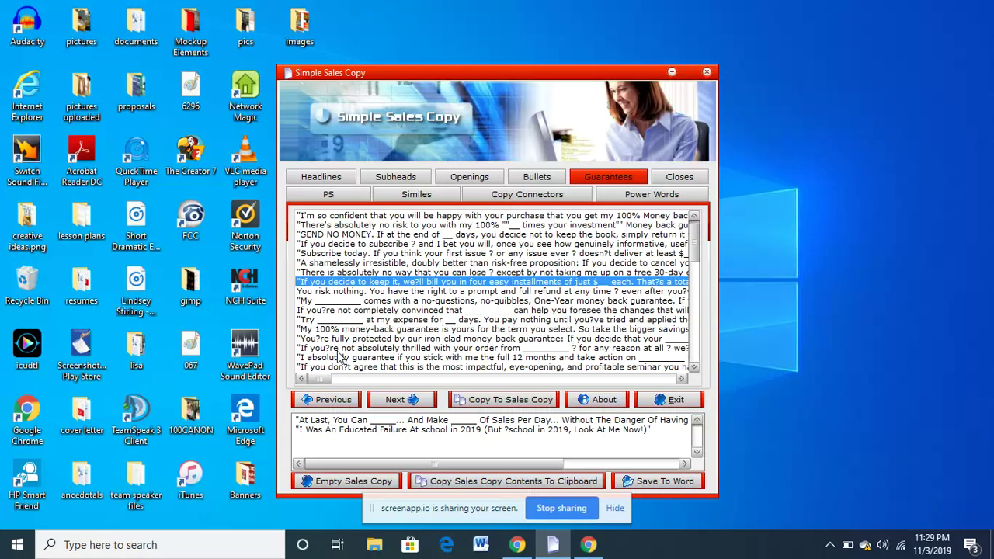
Scroll through the long guarantee passages both ways, then list the closing phrases.
{"action": "left_click_drag", "start_coordinate": [323, 380], "coordinate": [333, 383]}
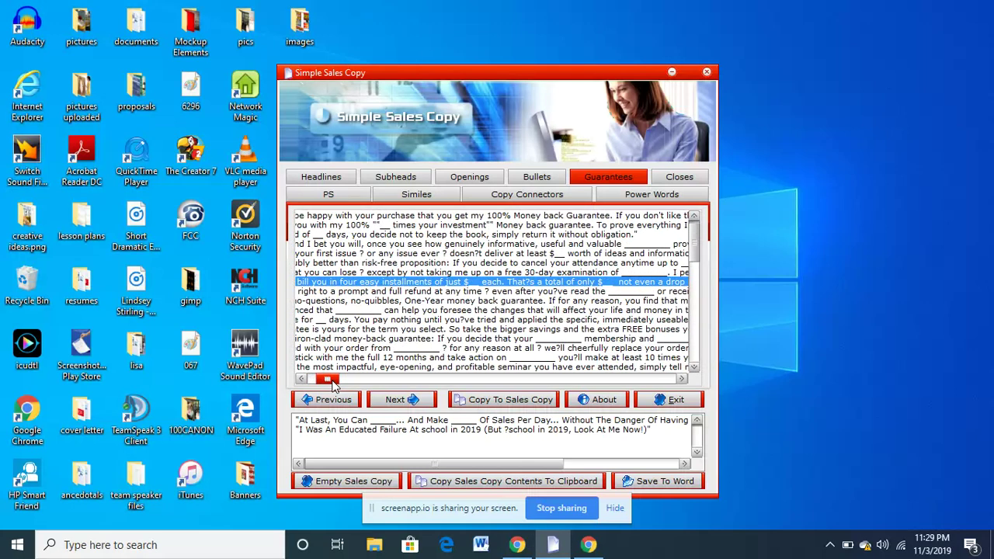
{"action": "left_click_drag", "start_coordinate": [333, 382], "coordinate": [351, 383]}
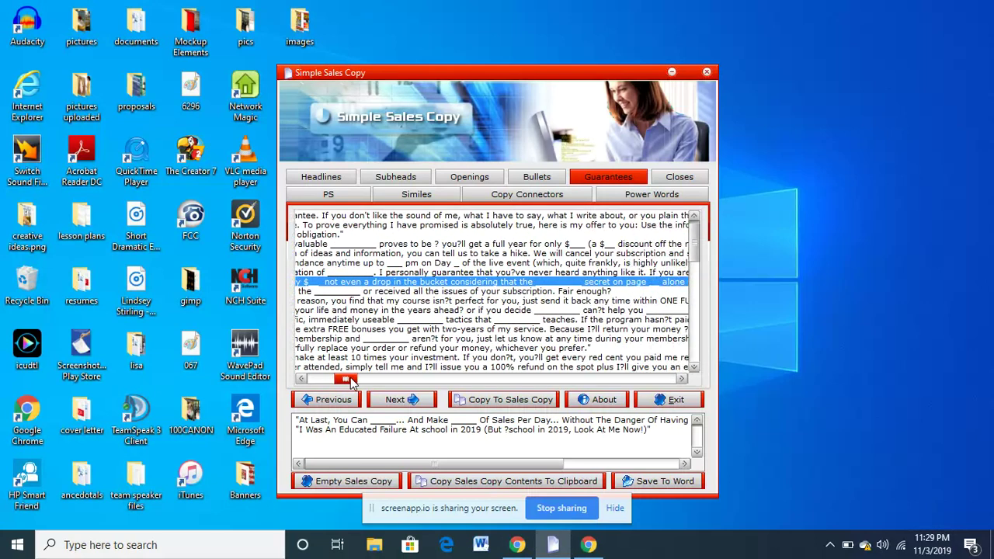
{"action": "left_click_drag", "start_coordinate": [351, 382], "coordinate": [360, 380]}
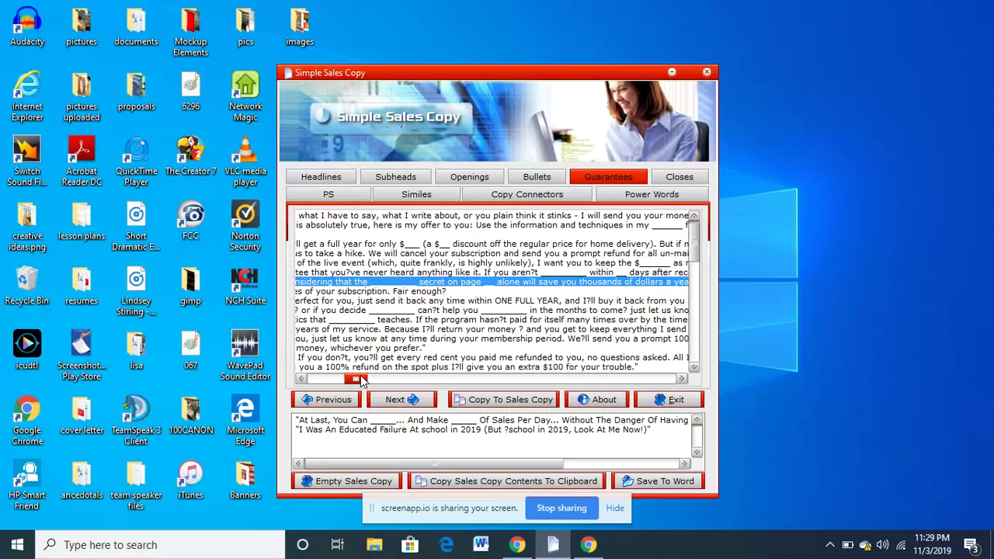
{"action": "mouse_move", "coordinate": [360, 381]}
{"action": "left_mouse_down"}
{"action": "mouse_move", "coordinate": [370, 382]}
{"action": "mouse_move", "coordinate": [313, 386]}
{"action": "mouse_move", "coordinate": [476, 386]}
{"action": "left_mouse_up"}
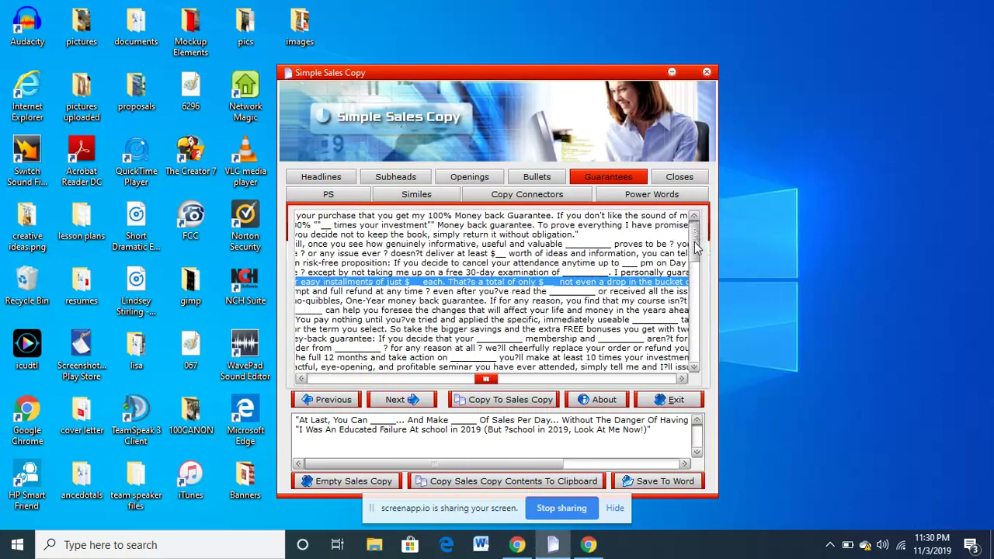
{"action": "left_click_drag", "start_coordinate": [695, 256], "coordinate": [700, 350]}
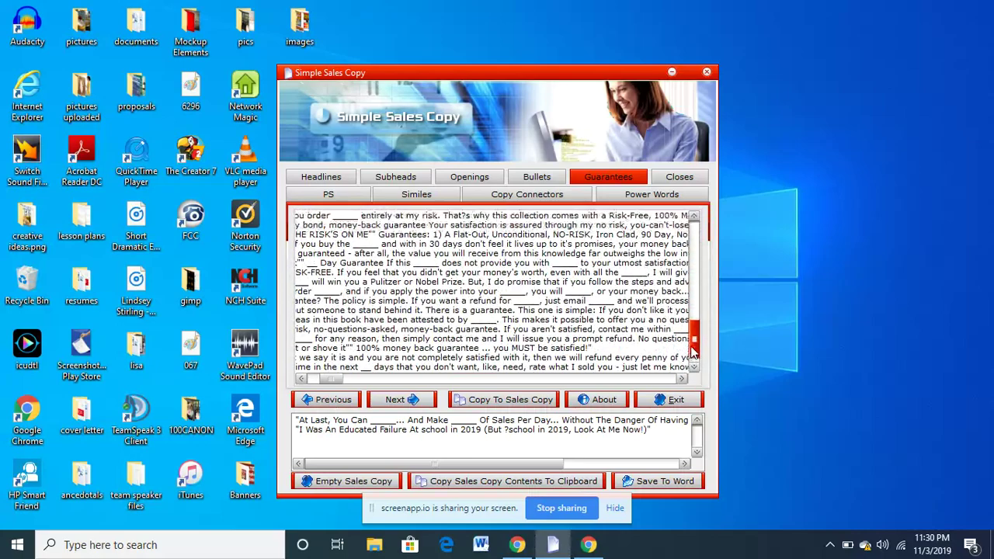
{"action": "mouse_move", "coordinate": [700, 349]}
{"action": "left_mouse_down"}
{"action": "mouse_move", "coordinate": [694, 225]}
{"action": "mouse_move", "coordinate": [700, 342]}
{"action": "left_mouse_up"}
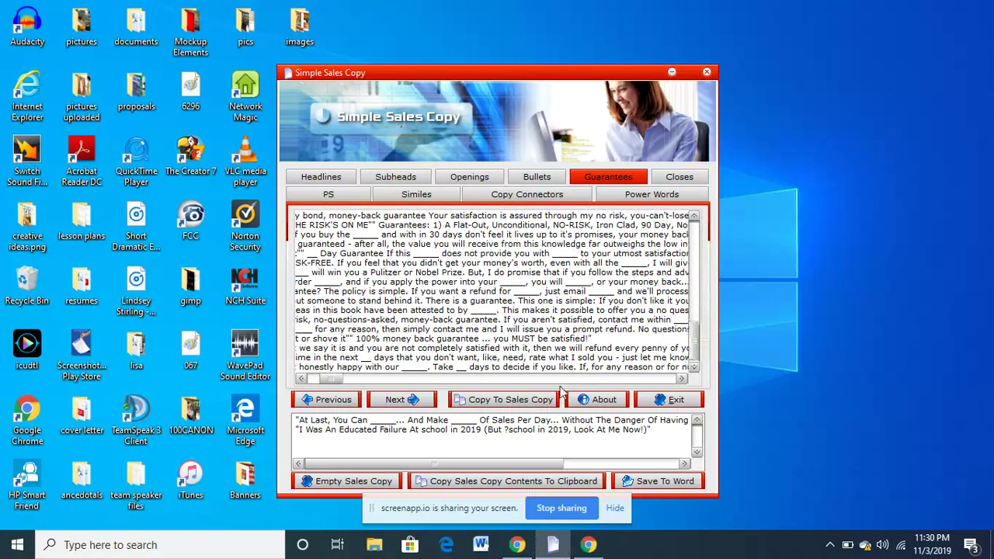
{"action": "left_click_drag", "start_coordinate": [339, 378], "coordinate": [313, 379]}
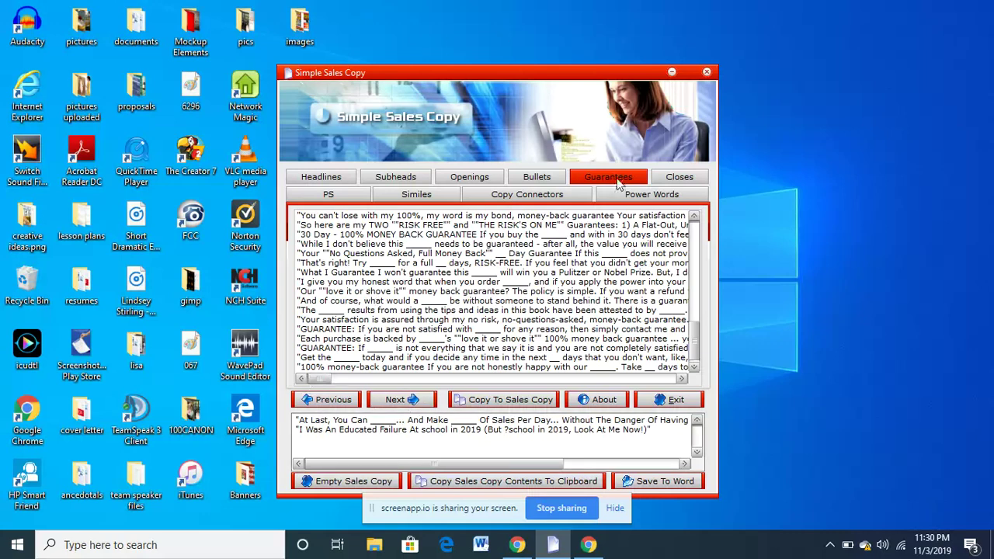
{"action": "left_click", "coordinate": [686, 178]}
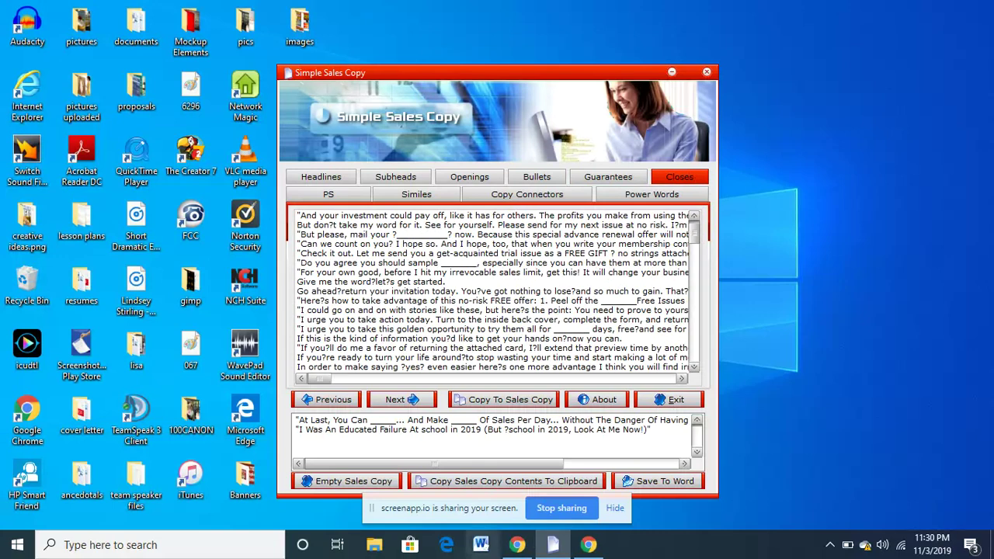
Bring Chrome forward, switch to the blogspot tab and scroll the sales letter to its money-back guarantee.
{"action": "left_click", "coordinate": [516, 544]}
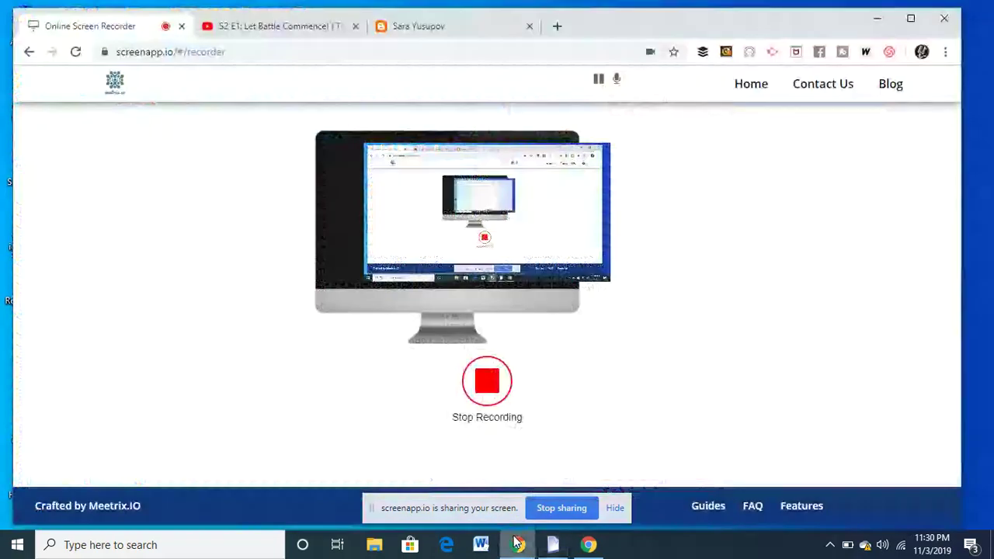
{"action": "left_click", "coordinate": [415, 26]}
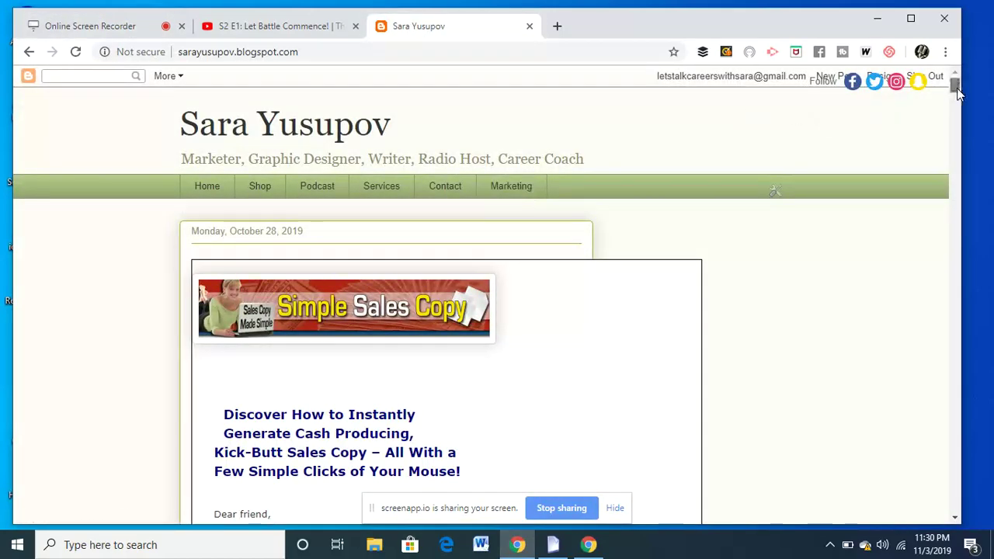
{"action": "left_click_drag", "start_coordinate": [957, 92], "coordinate": [957, 101]}
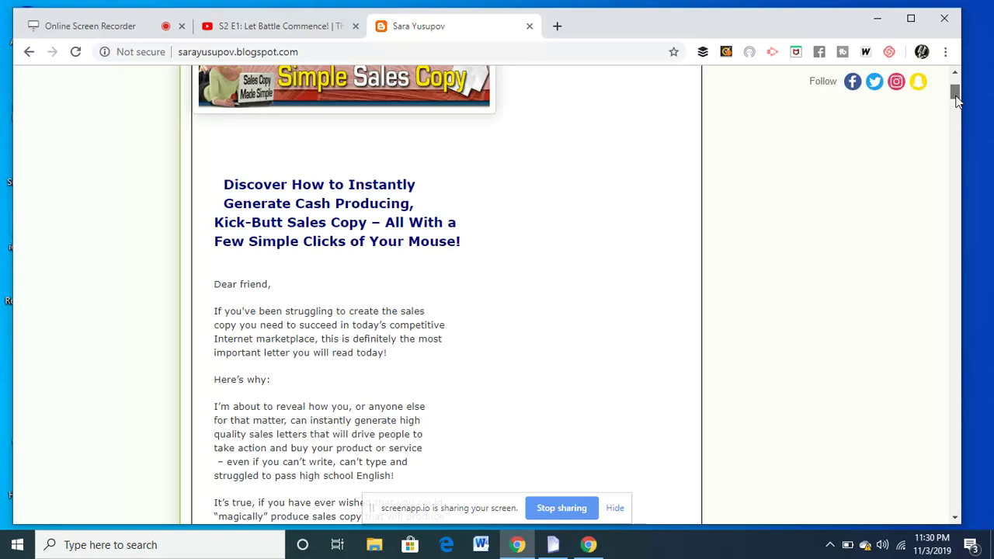
{"action": "left_click_drag", "start_coordinate": [957, 99], "coordinate": [960, 115]}
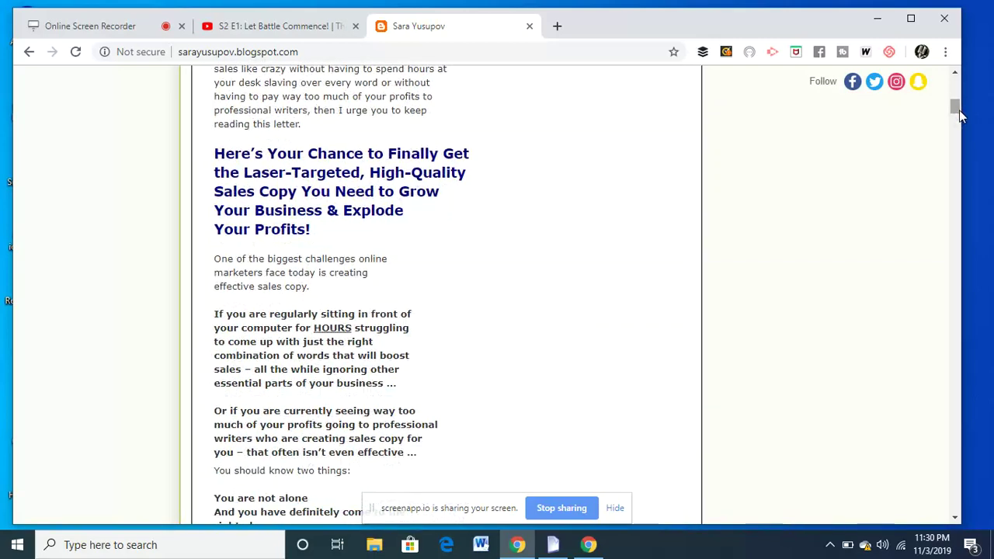
{"action": "left_click_drag", "start_coordinate": [960, 115], "coordinate": [970, 206]}
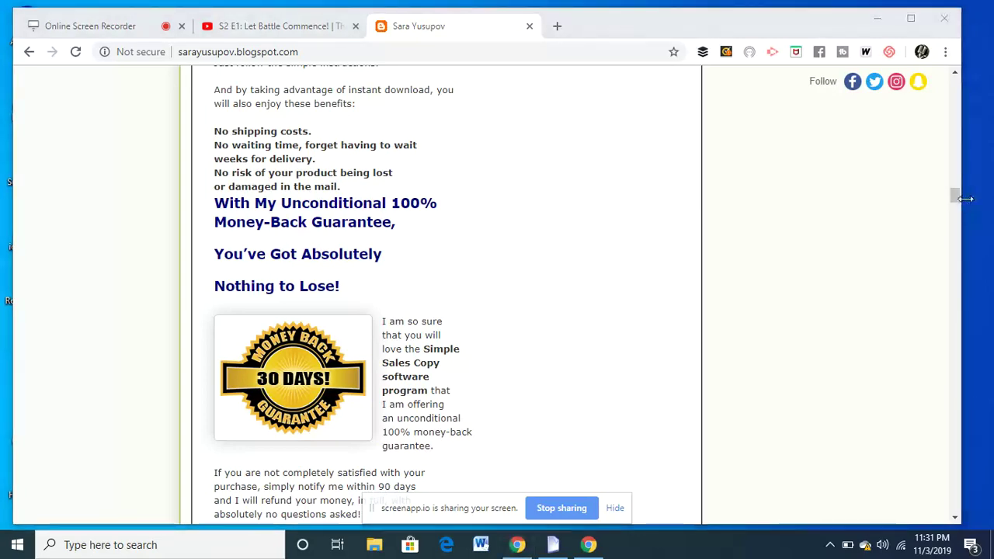
Scroll to the end of the sales letter, select the first P.S. line, and return to the Online Screen Recorder tab.
{"action": "left_click_drag", "start_coordinate": [959, 203], "coordinate": [958, 223]}
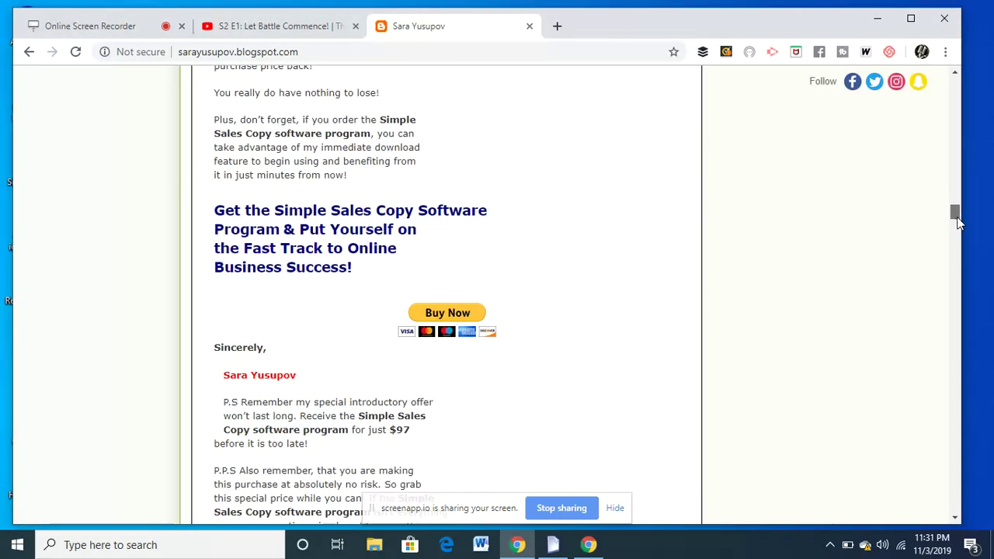
{"action": "scroll", "coordinate": [958, 223], "scroll_direction": "down", "scroll_amount": 1}
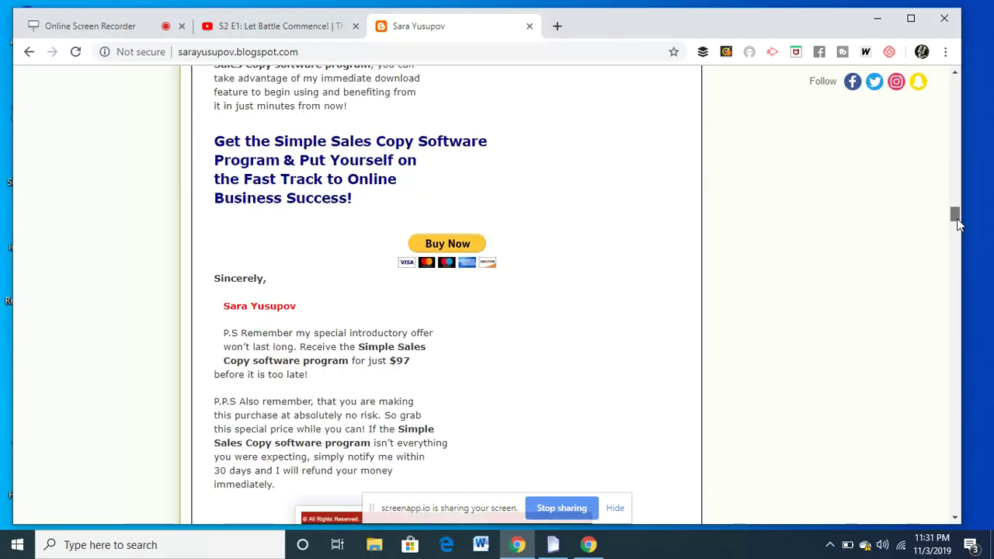
{"action": "left_click_drag", "start_coordinate": [959, 225], "coordinate": [958, 229]}
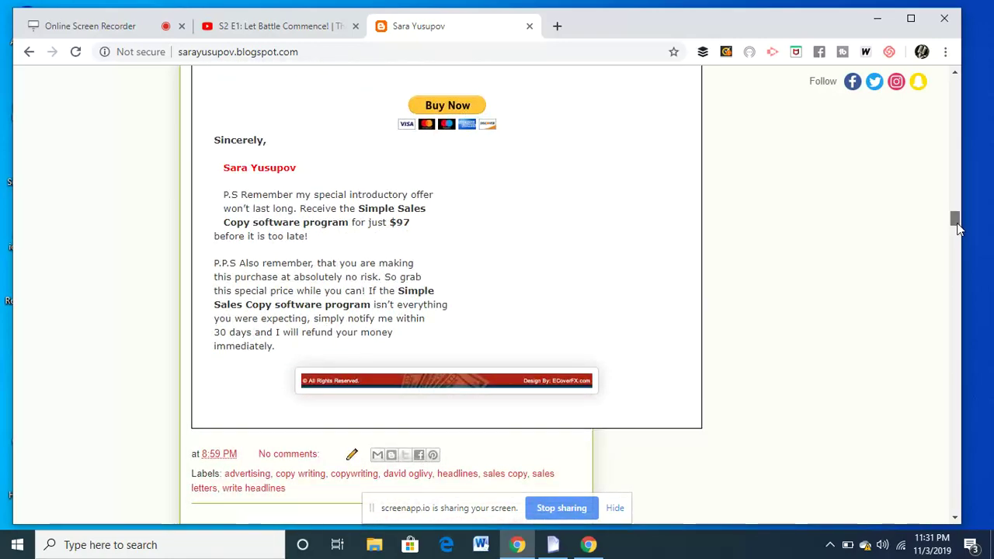
{"action": "mouse_move", "coordinate": [958, 229]}
{"action": "left_mouse_down"}
{"action": "mouse_move", "coordinate": [955, 240]}
{"action": "mouse_move", "coordinate": [955, 219]}
{"action": "left_mouse_up"}
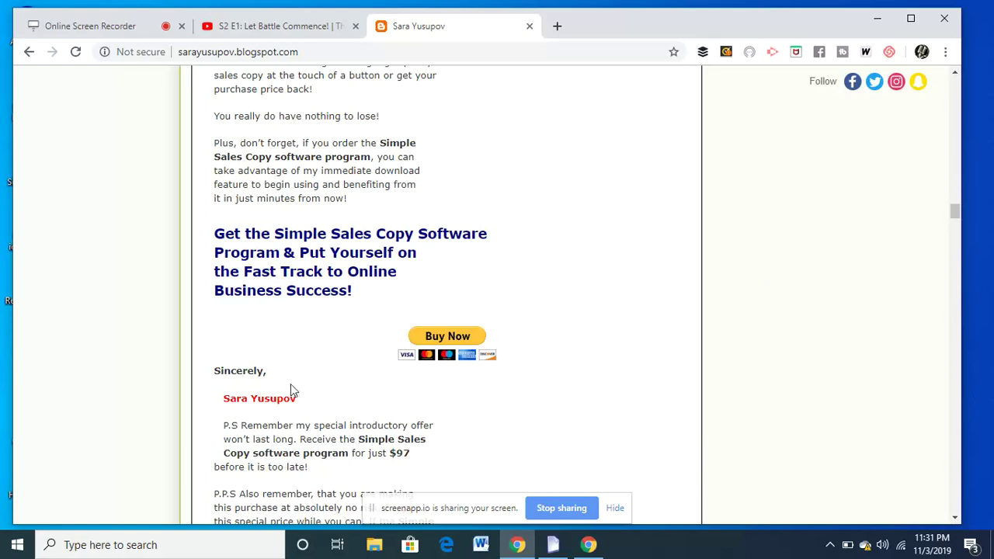
{"action": "triple_click", "coordinate": [254, 425]}
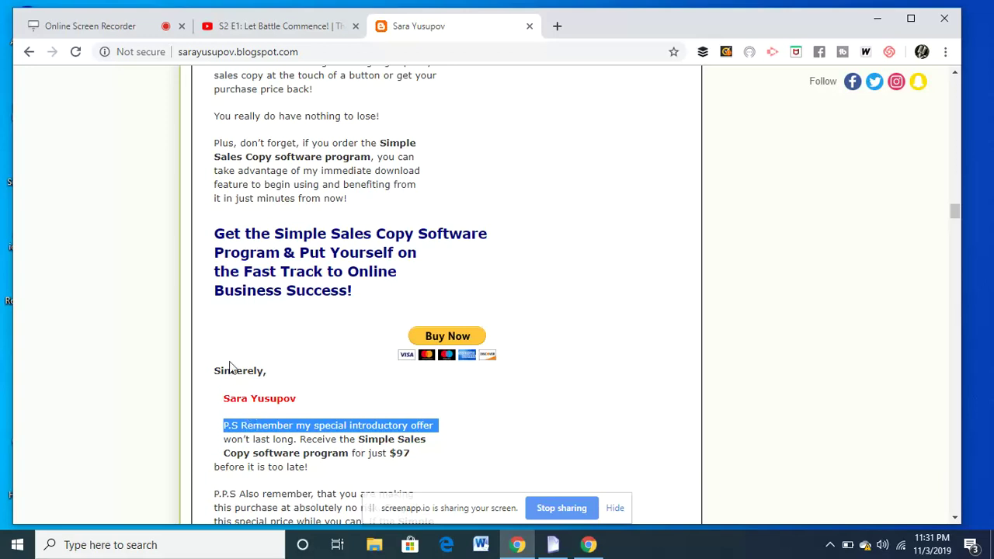
{"action": "left_click", "coordinate": [110, 27]}
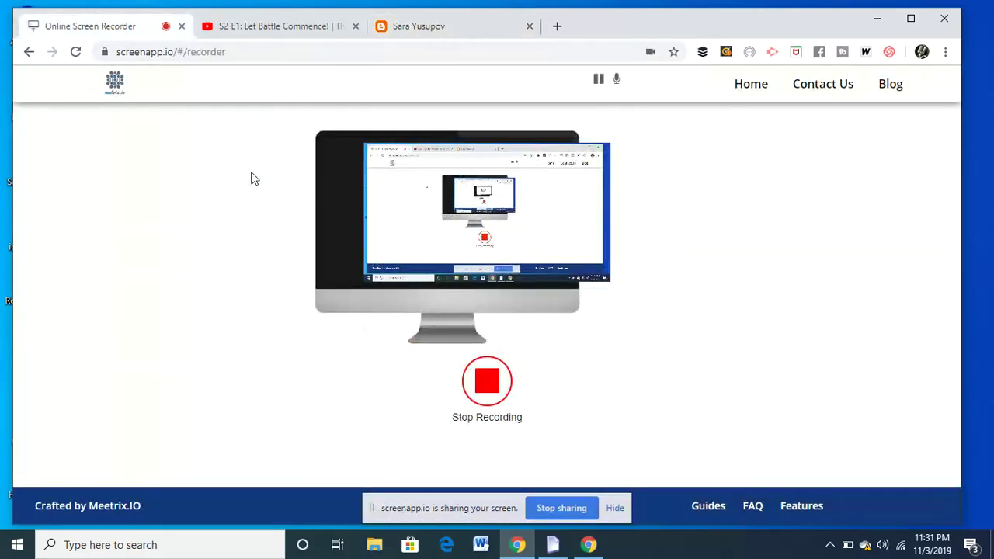